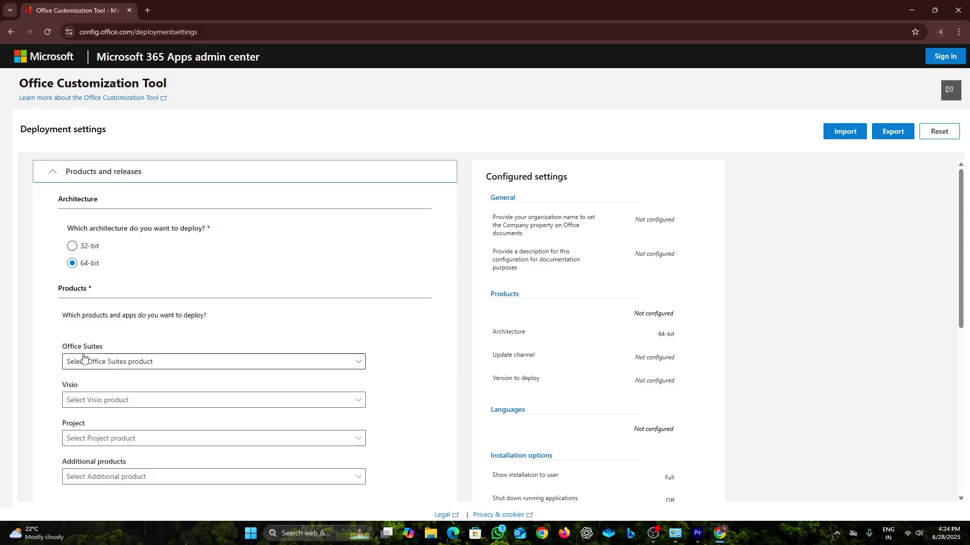
Choose Office LTSC Standard 2024 - Volume License as the Office suite, without a Visio product, and keep the Latest version
left_click(122, 362)
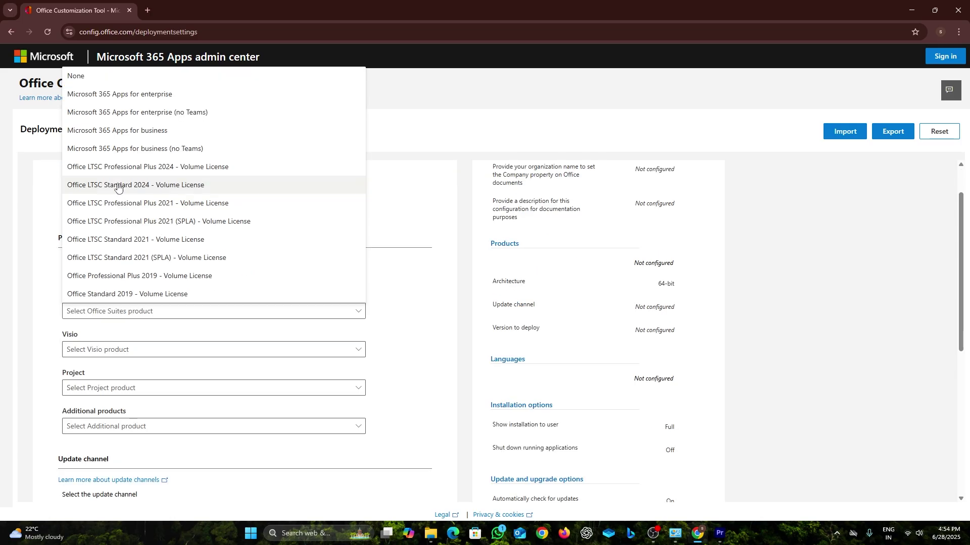
left_click(113, 186)
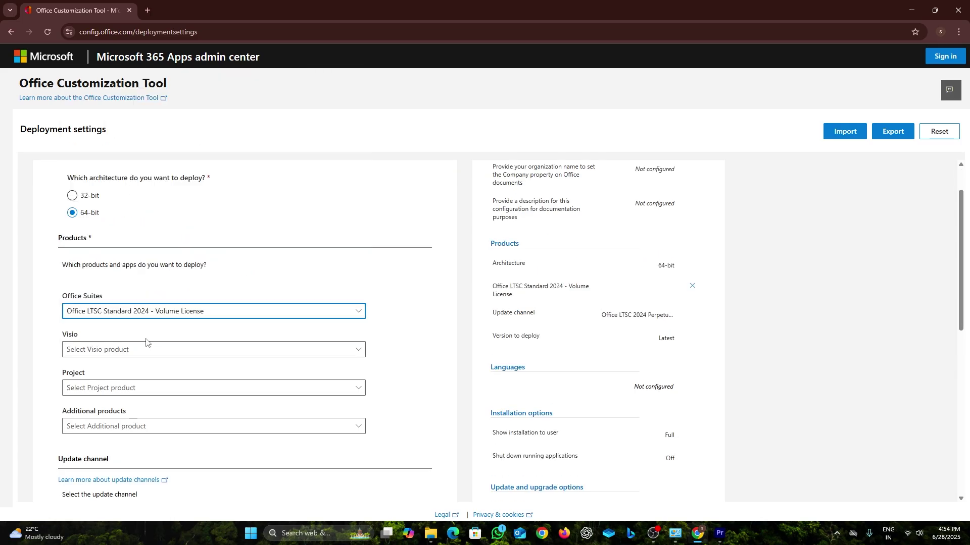
scroll(146, 342, "down", 2)
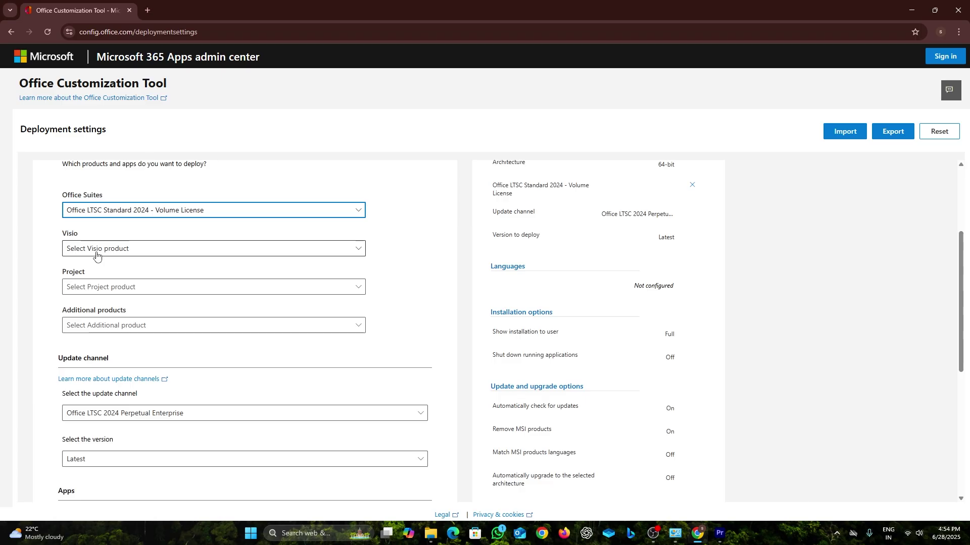
left_click(96, 255)
left_click(88, 264)
scroll(129, 330, "down", 4)
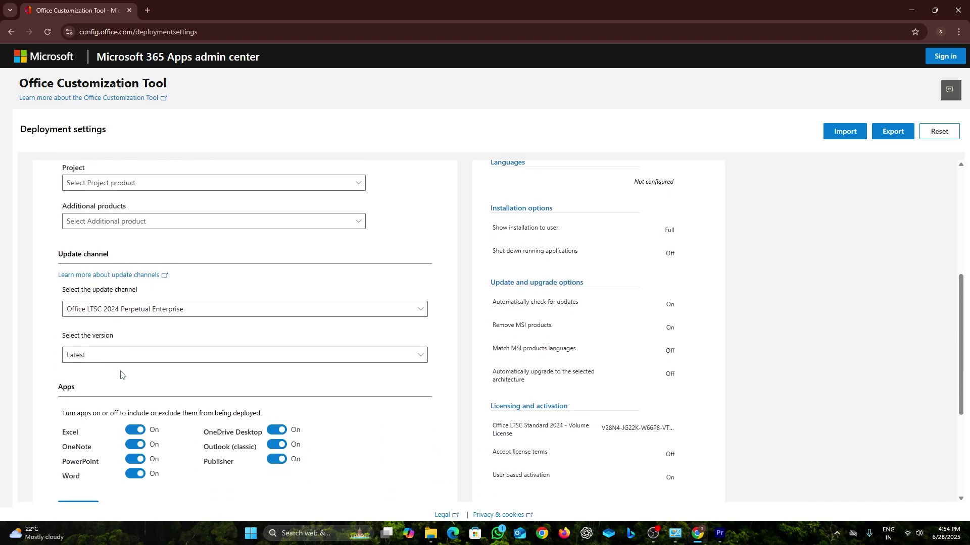
left_click(90, 258)
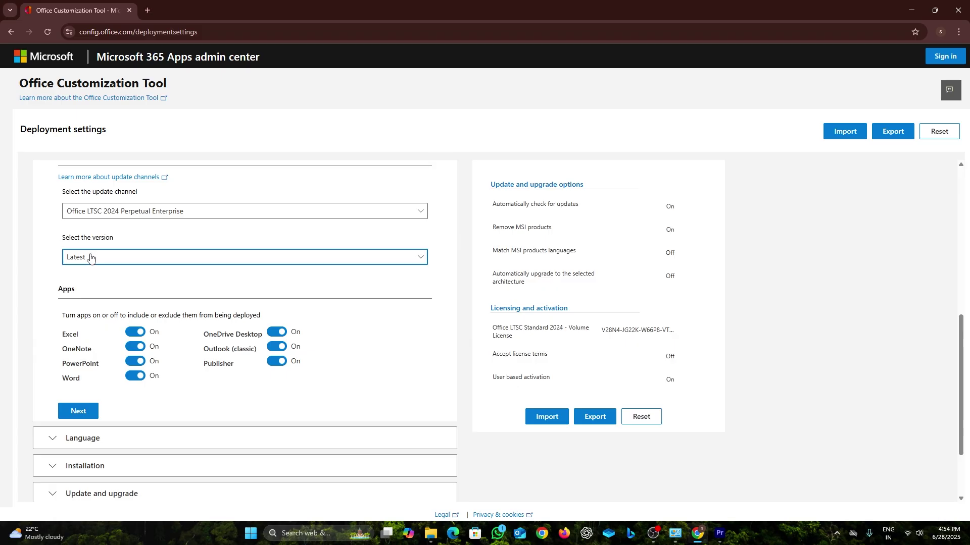
left_click(83, 261)
scroll(76, 335, "down", 1)
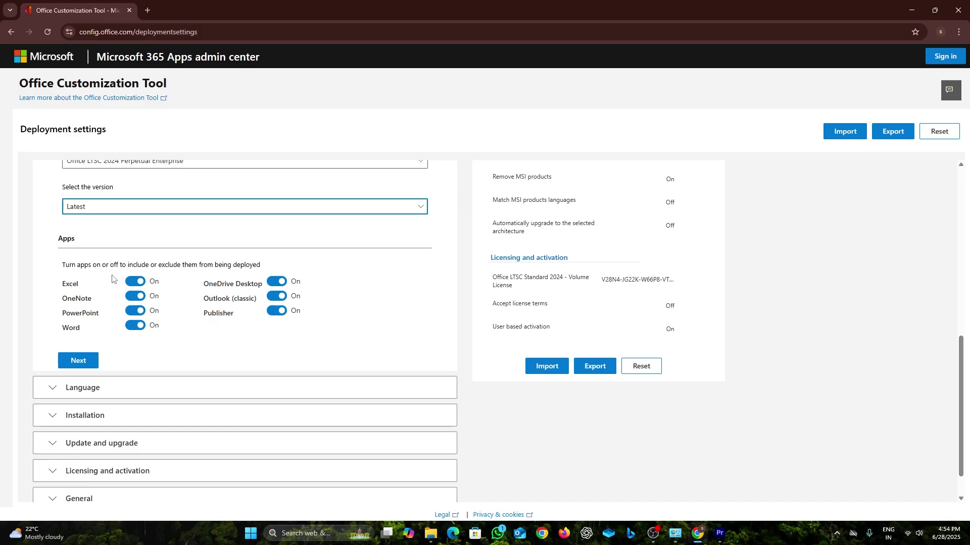
Exclude OneNote, Publisher and OneDrive Desktop from the apps being deployed
left_click(134, 297)
left_click(276, 312)
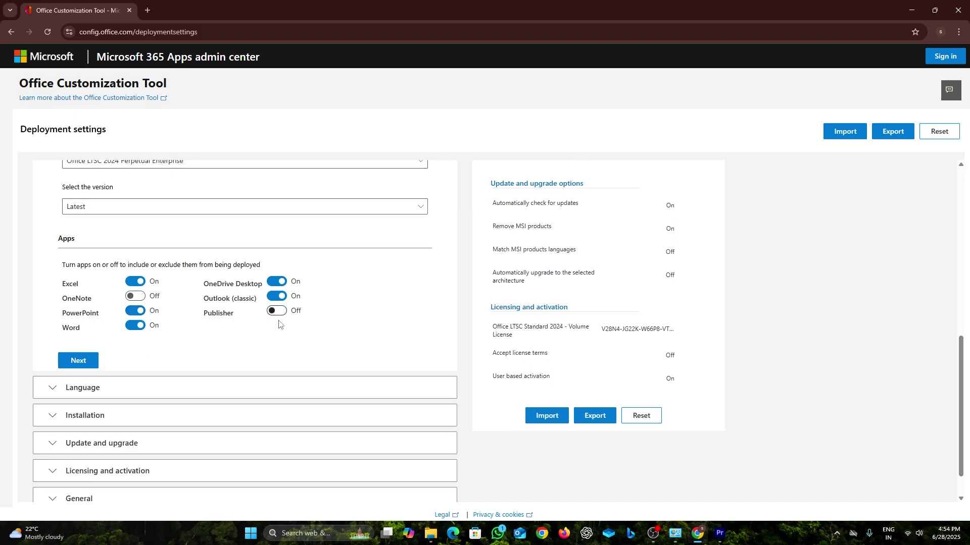
left_click(277, 282)
Set English (United States) as the primary language and continue to the installation options
scroll(115, 332, "down", 1)
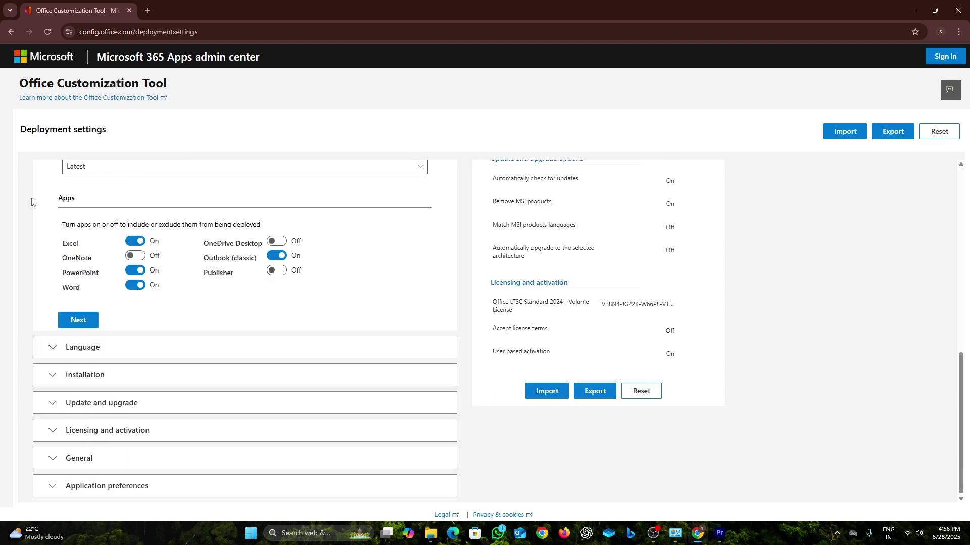
left_click(95, 354)
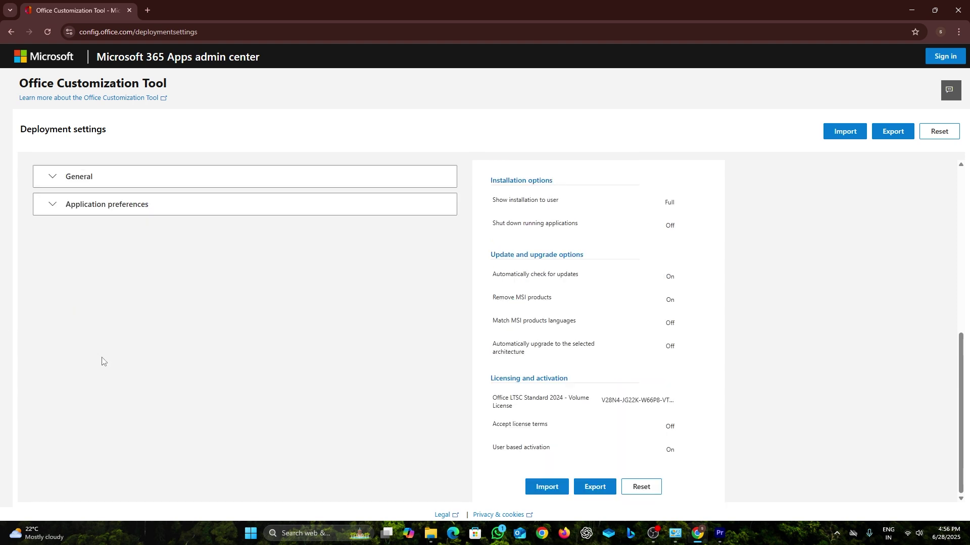
left_click(252, 281)
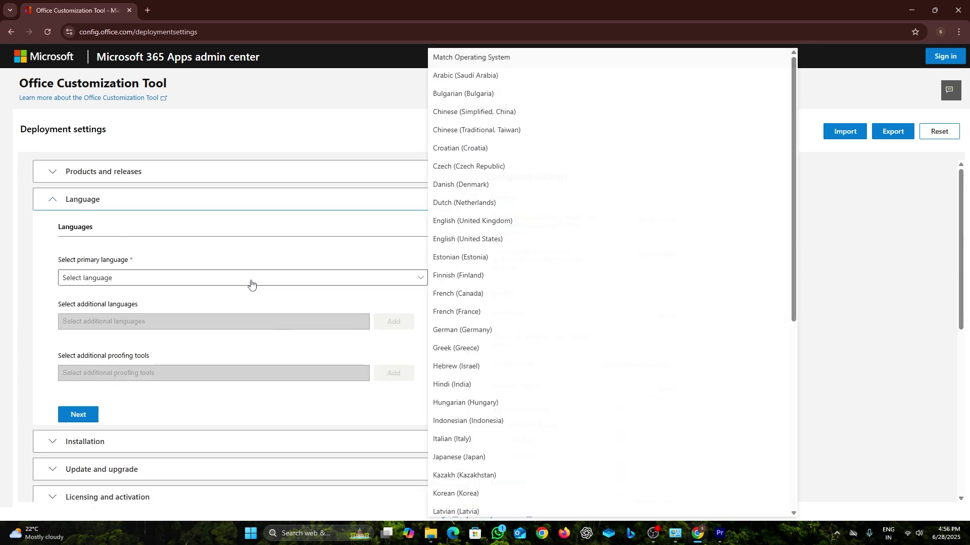
left_click(453, 241)
left_click(85, 416)
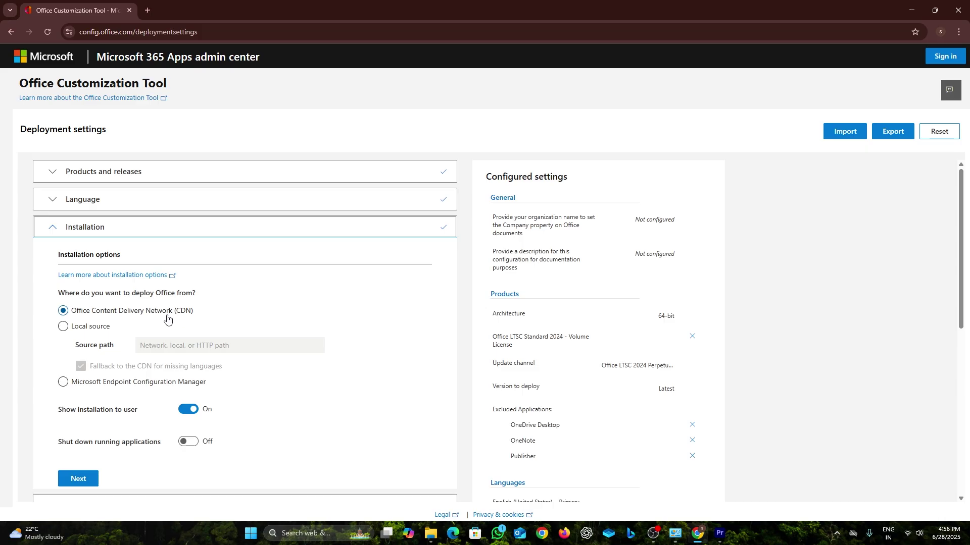
Keep the default installation options and turn off uninstalling MSI versions of Office, including Visio and Project
scroll(167, 318, "down", 4)
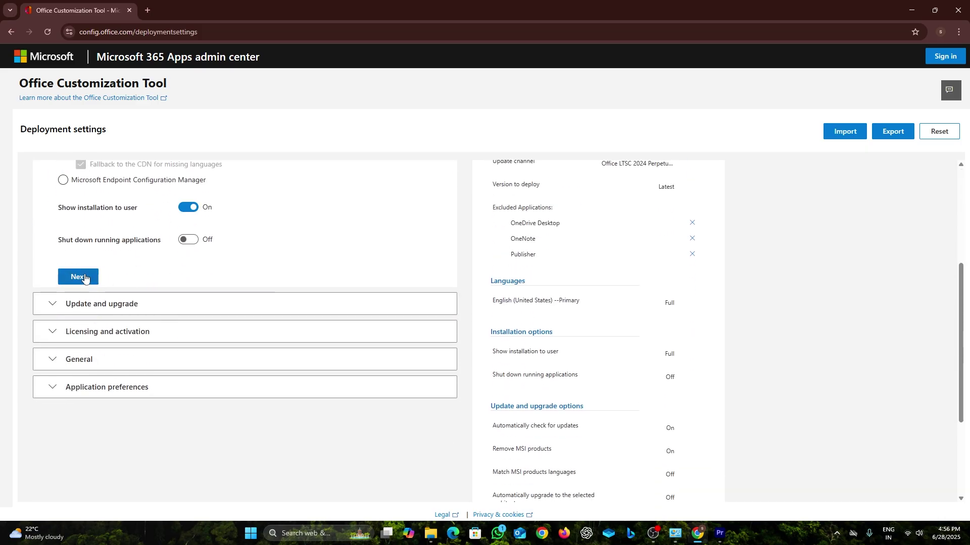
left_click(85, 278)
scroll(96, 275, "down", 5)
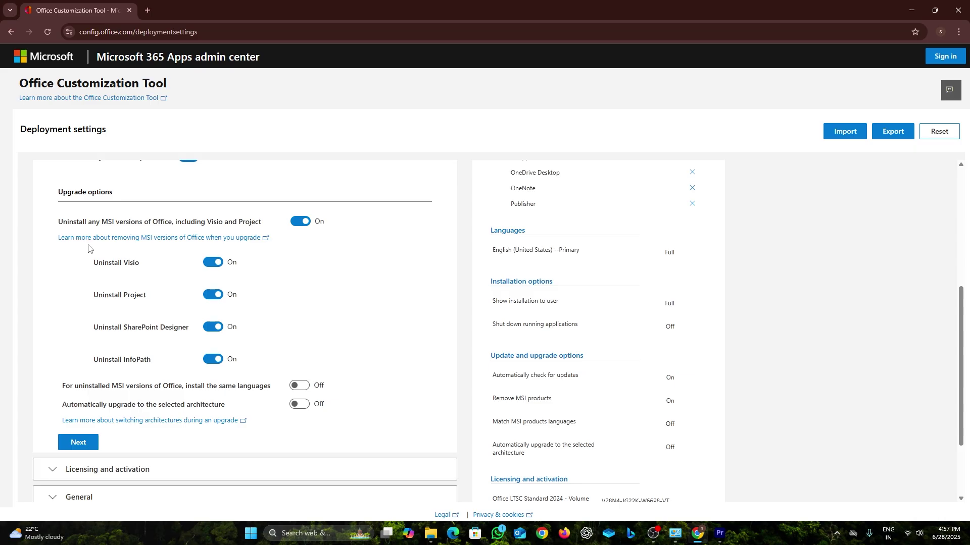
left_click(292, 228)
left_click(78, 442)
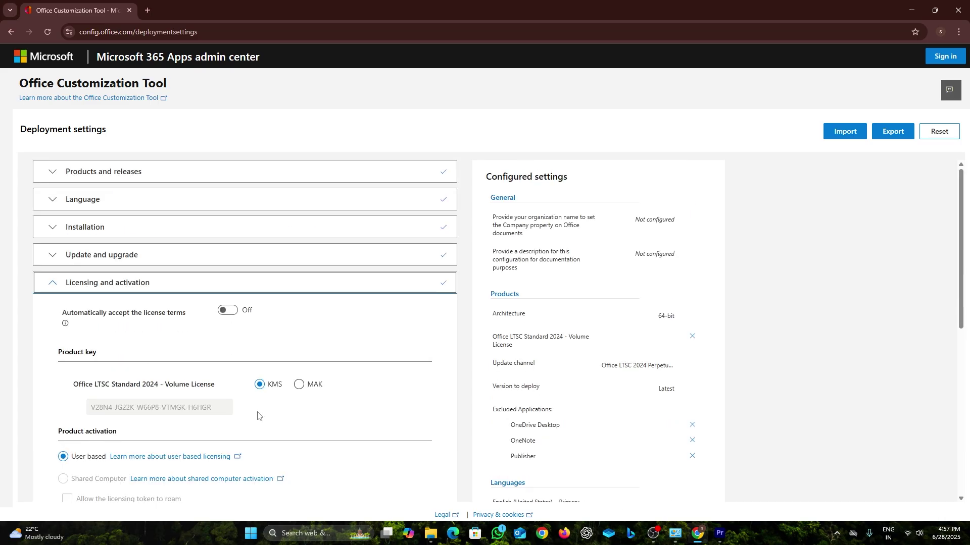
Accept the default licensing and activation, general and application preference settings through to the end of the configuration
scroll(258, 416, "down", 6)
left_click(86, 281)
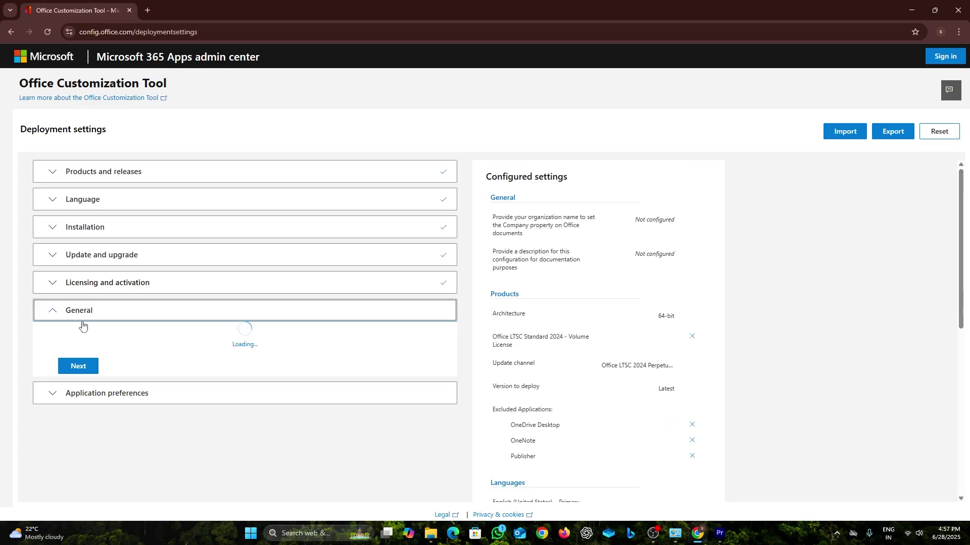
scroll(89, 293, "down", 4)
left_click(92, 306)
scroll(388, 409, "down", 5)
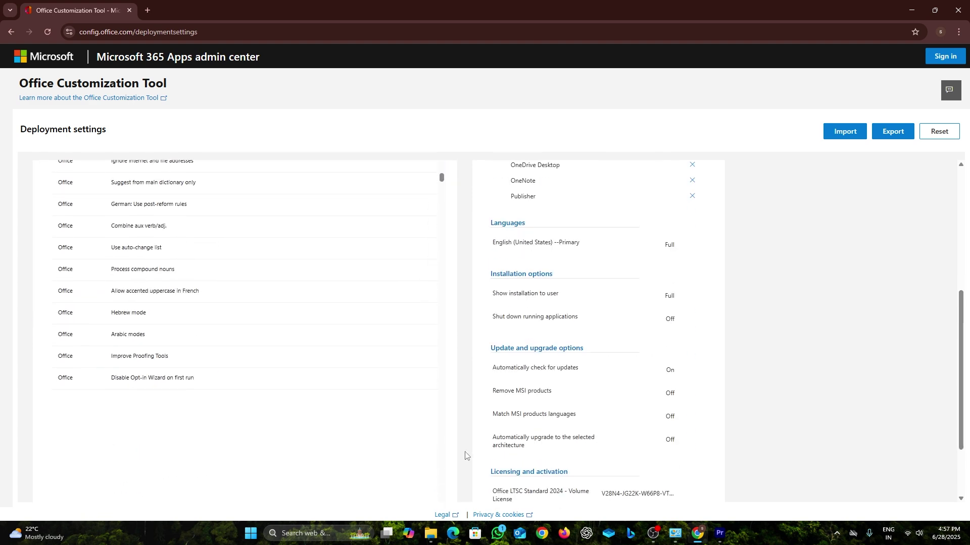
scroll(439, 455, "down", 5)
left_click(77, 483)
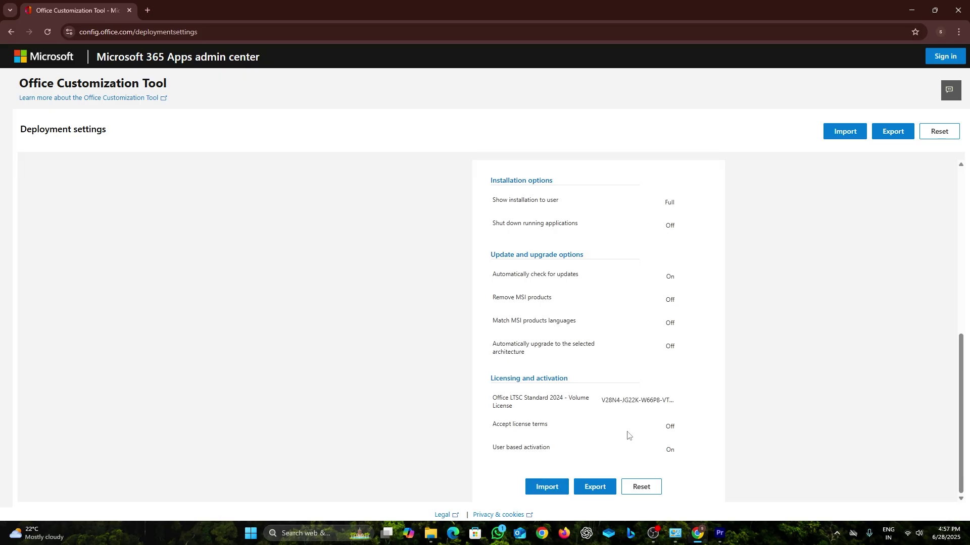
Start exporting the configuration and set the default file format to Office Open XML formats
left_click(587, 488)
left_click_drag(321, 146, 435, 152)
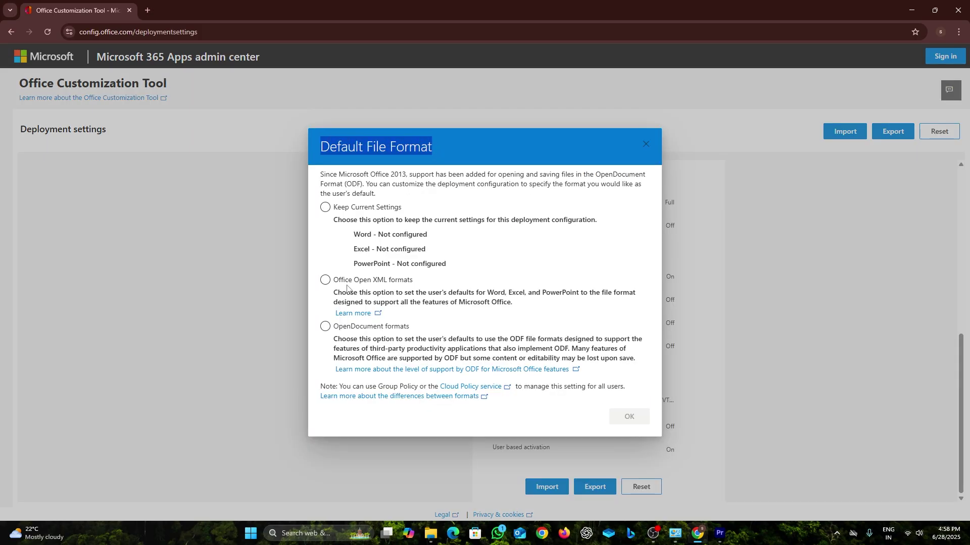
left_click(380, 286)
left_click(629, 416)
Accept the license agreement and export the configuration to an XML file named Configuration
left_click(595, 487)
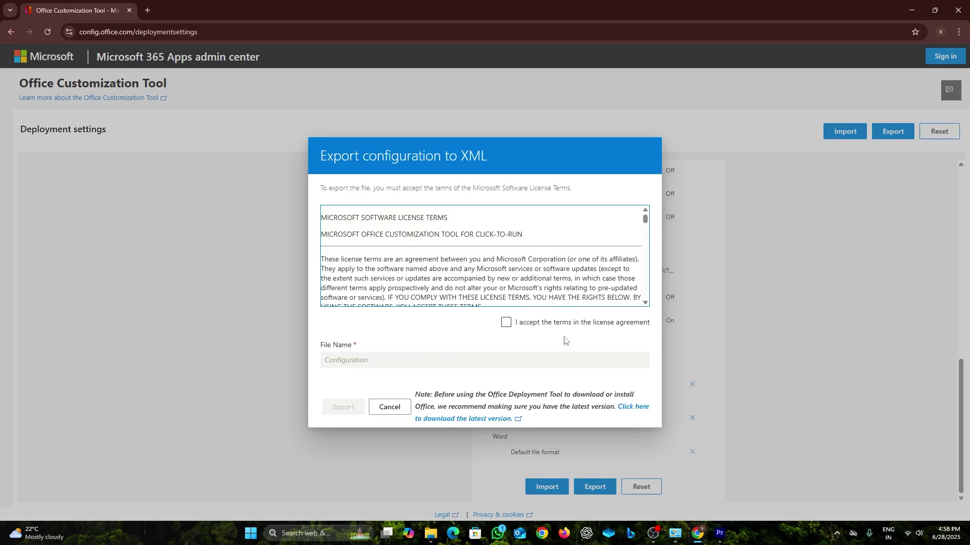
left_click(506, 323)
left_click(507, 323)
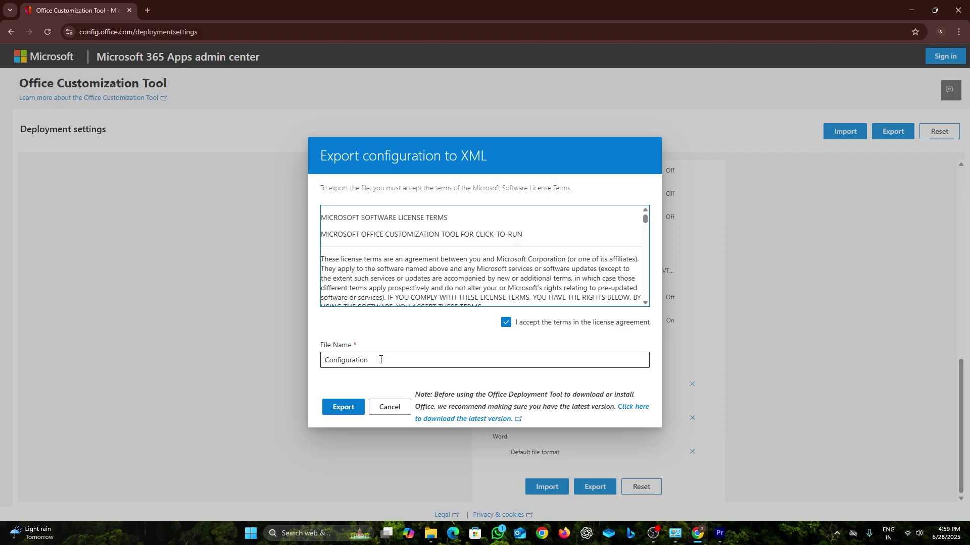
left_click(350, 411)
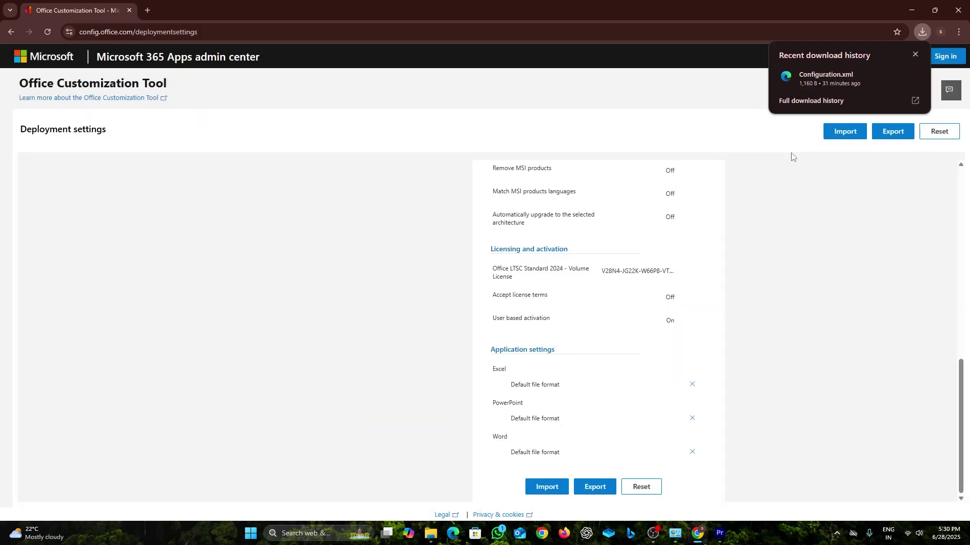
Search the web for "office deployment tool" in a new browser tab
left_click(147, 10)
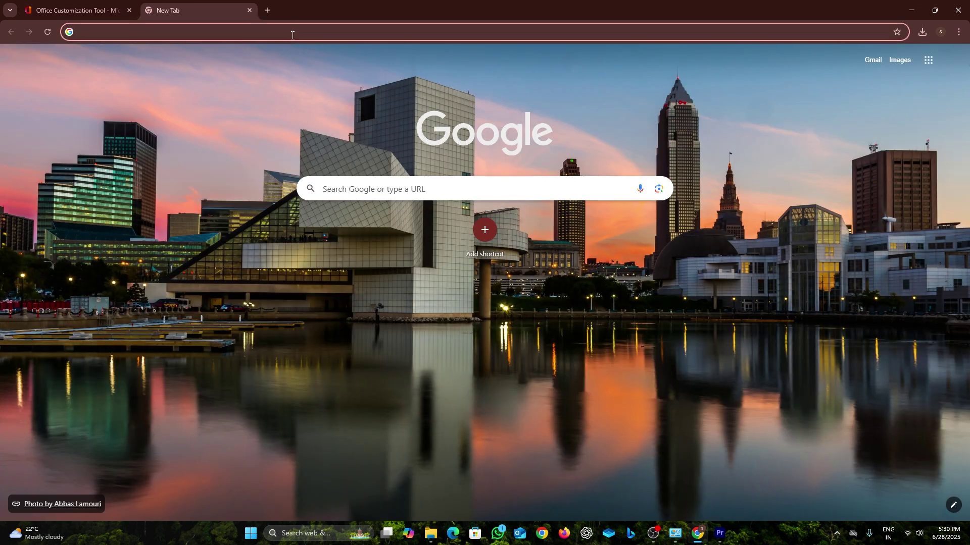
left_click(288, 31)
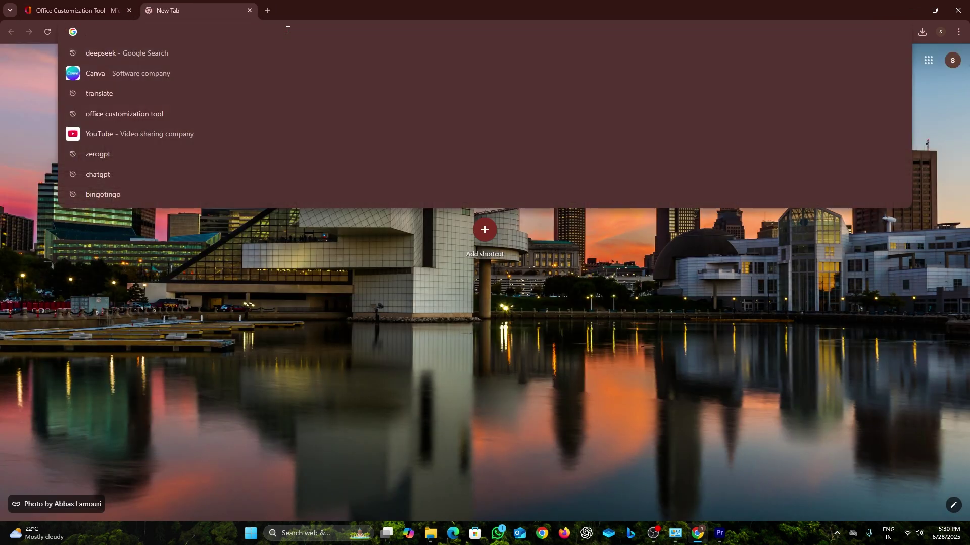
type("office de")
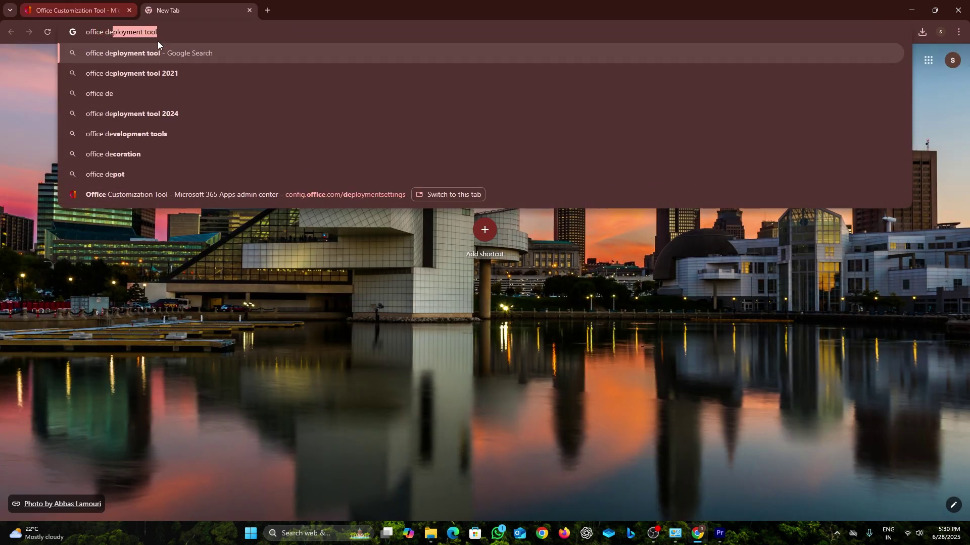
left_click(173, 33)
key("Return")
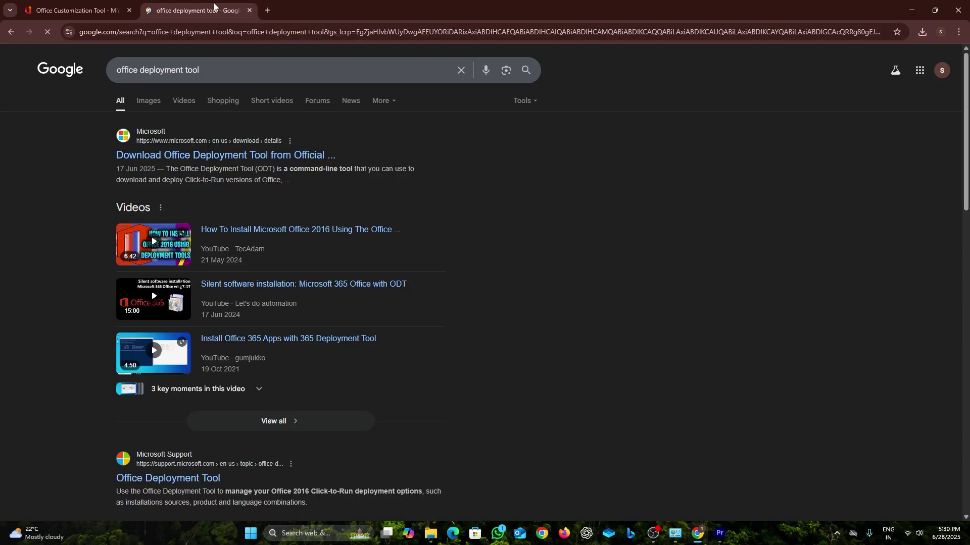
Download the English Office Deployment Tool from Microsoft's official download page and show the file in its folder
left_click(171, 161)
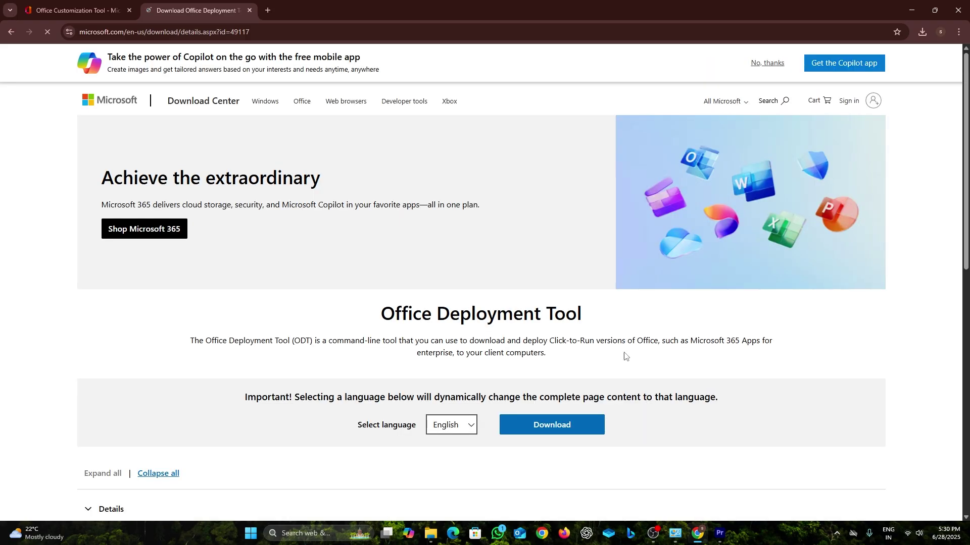
left_click(546, 427)
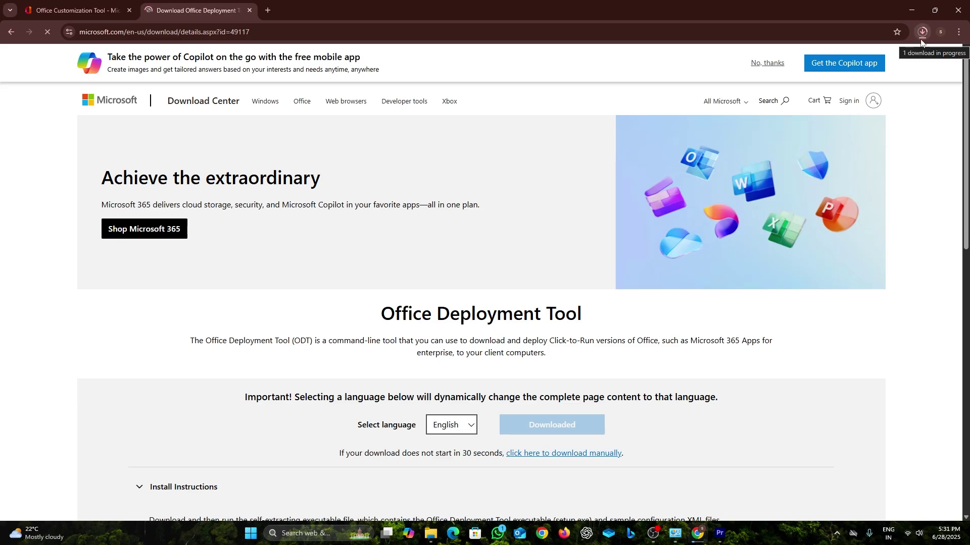
left_click(895, 55)
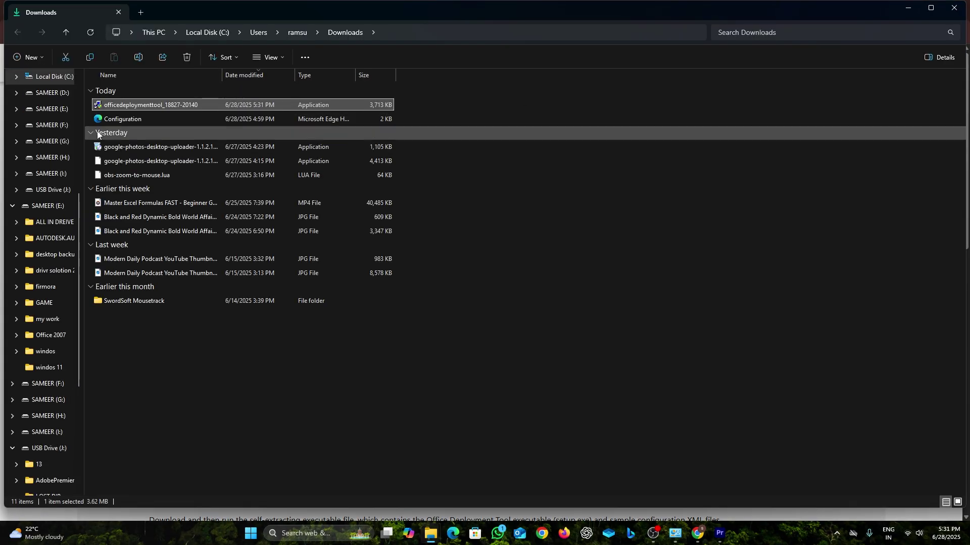
Display the Downloads files as large icons and create a new folder there named "office 2024"
left_click(386, 120, "ctrl")
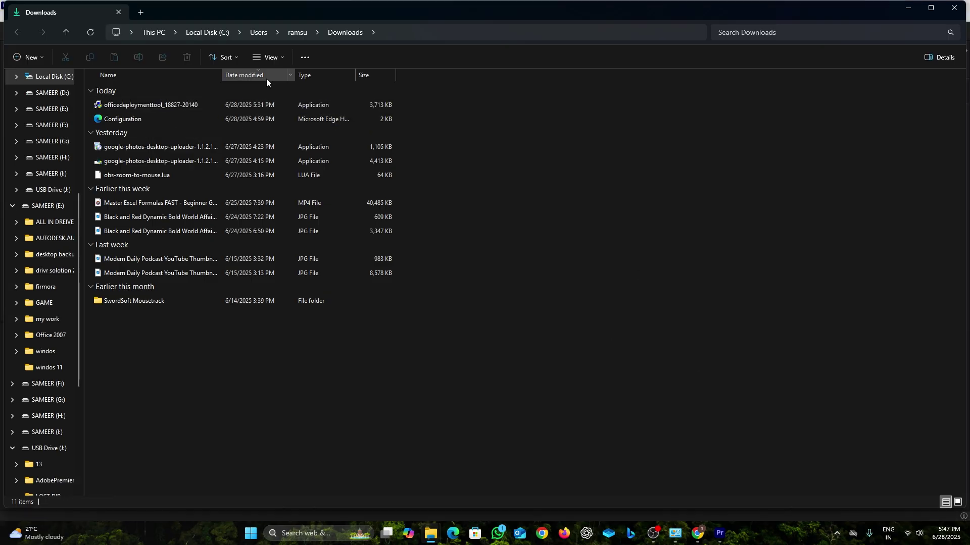
left_click(958, 502)
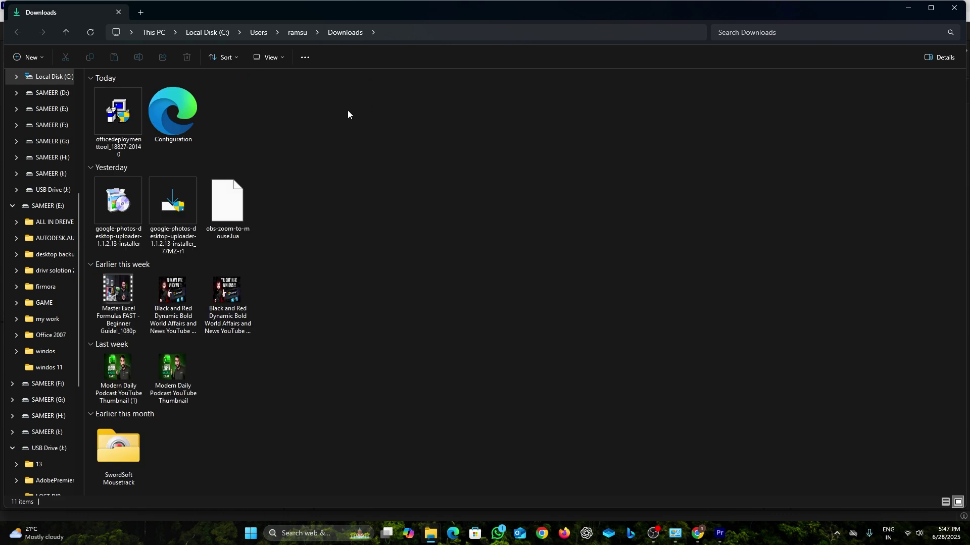
right_click(375, 116)
mouse_move(410, 192)
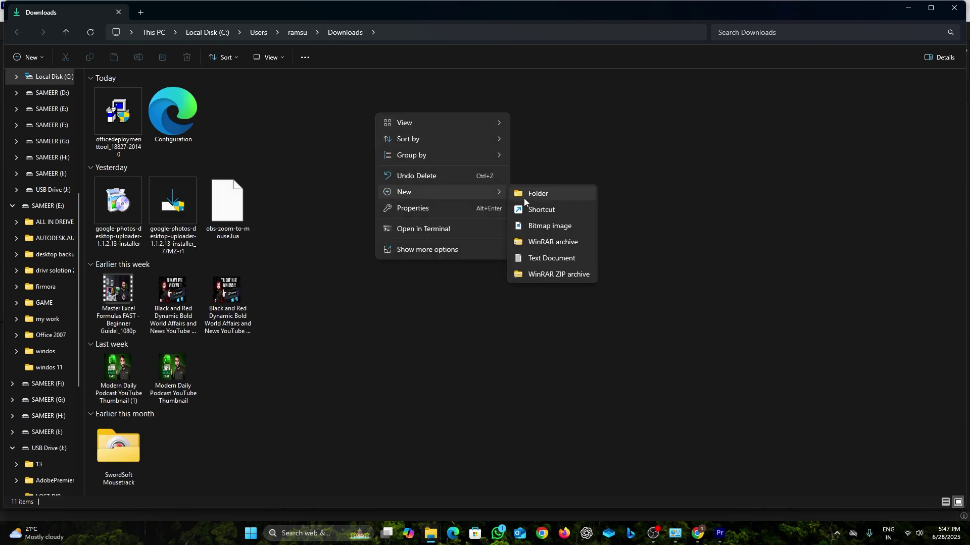
left_click(529, 195)
type("office 2024")
left_click(529, 198)
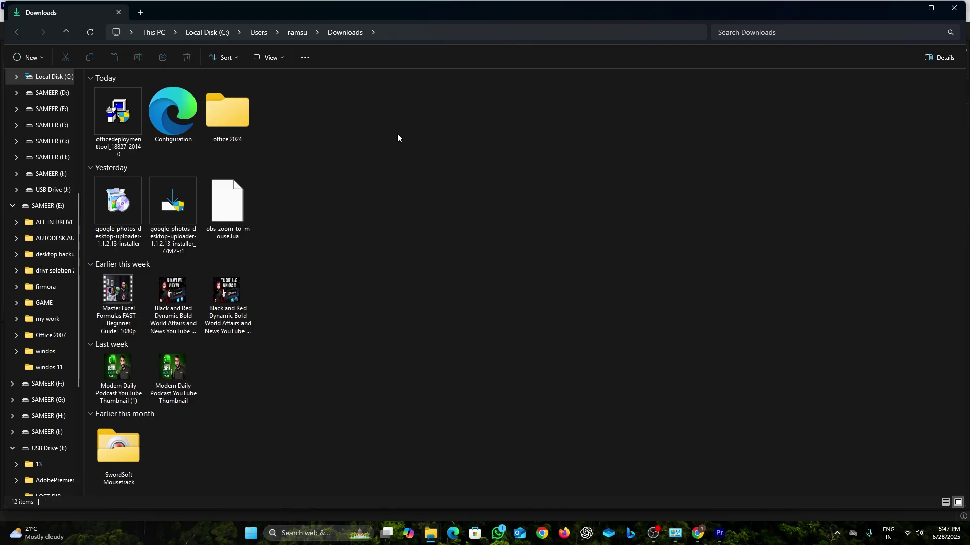
Put the deployment tool and Configuration file into the office 2024 folder and transfer that folder to the root of Local Disk (C:)
left_click_drag(90, 116, 231, 115)
right_click(116, 110)
key("super+d")
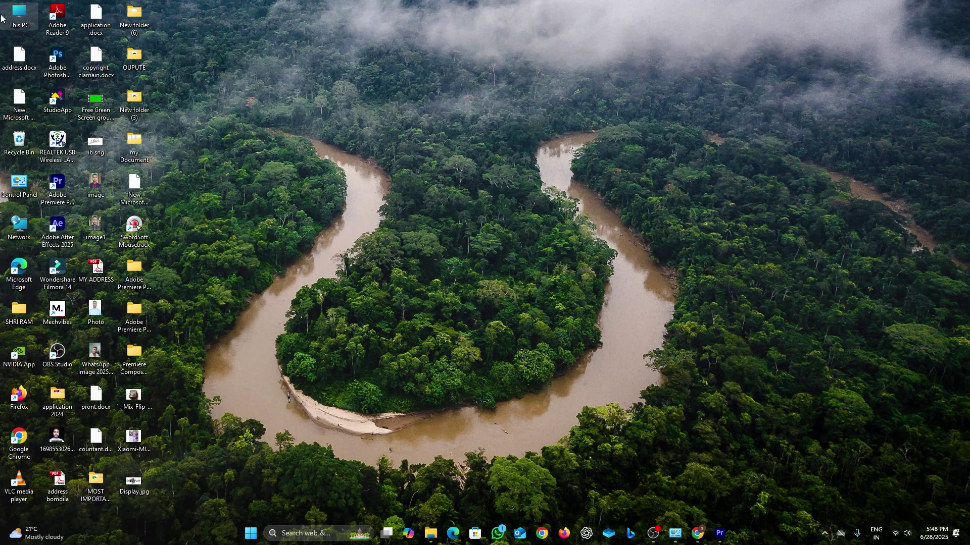
key("super+e")
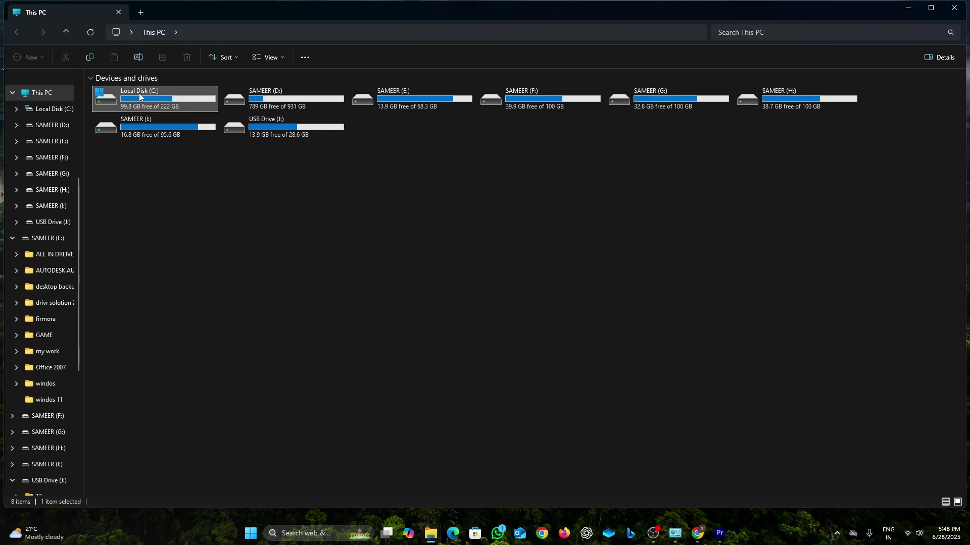
double_click(138, 93)
right_click(158, 248)
left_click(175, 267)
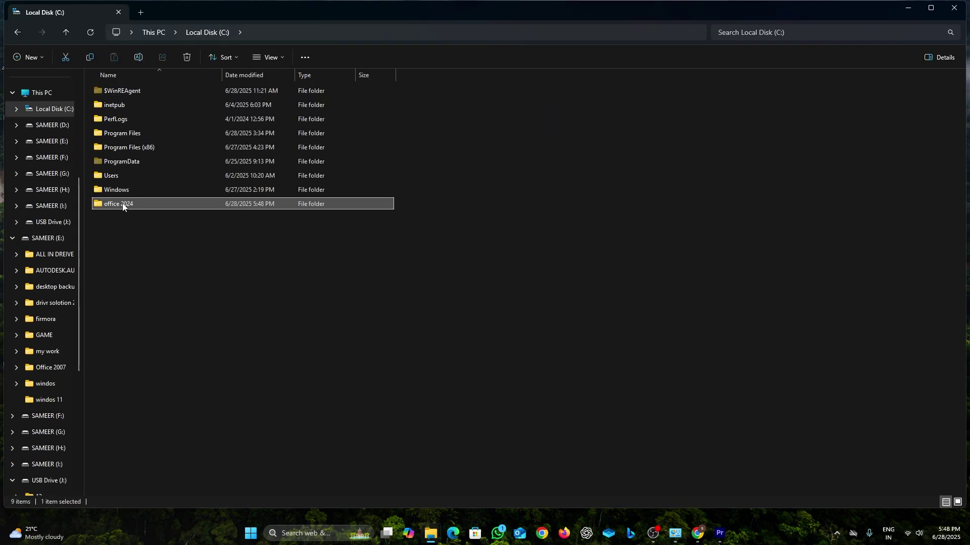
Run the Office Deployment Tool from the office 2024 folder as administrator and accept the Microsoft Software License Terms
double_click(122, 204)
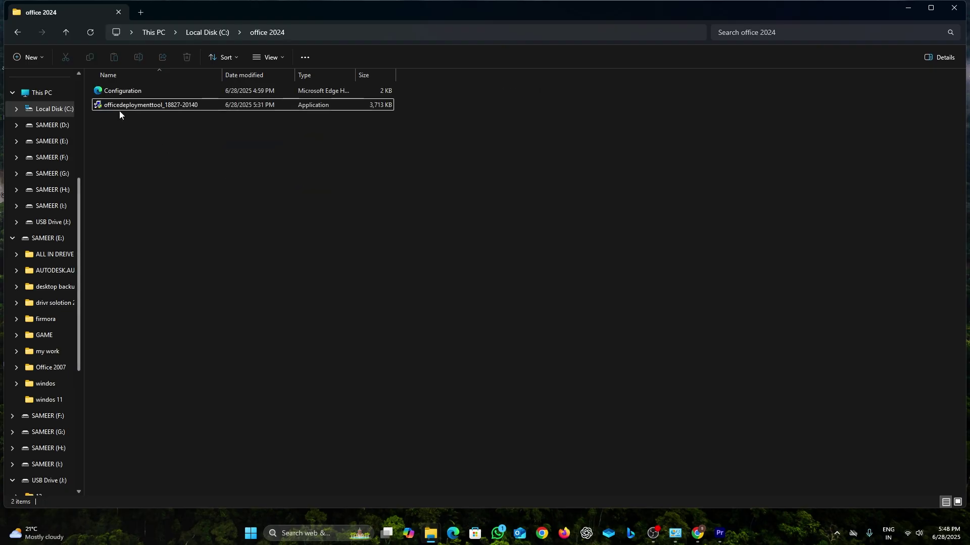
right_click(115, 105)
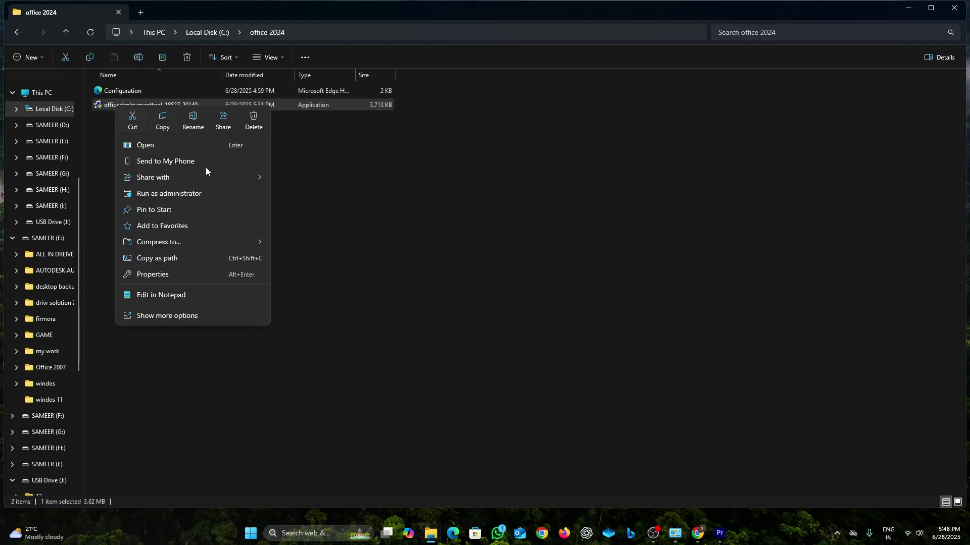
left_click(169, 193)
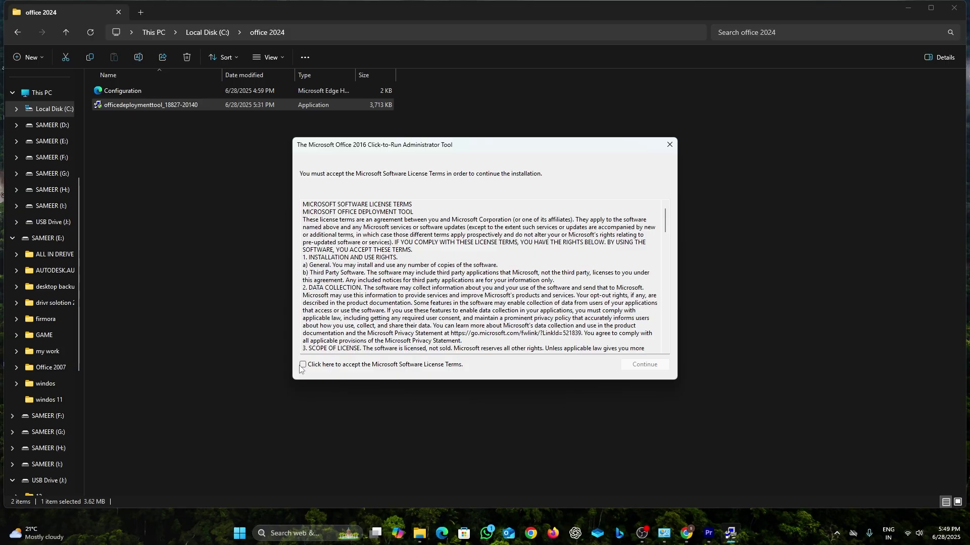
left_click(304, 365)
left_click(643, 364)
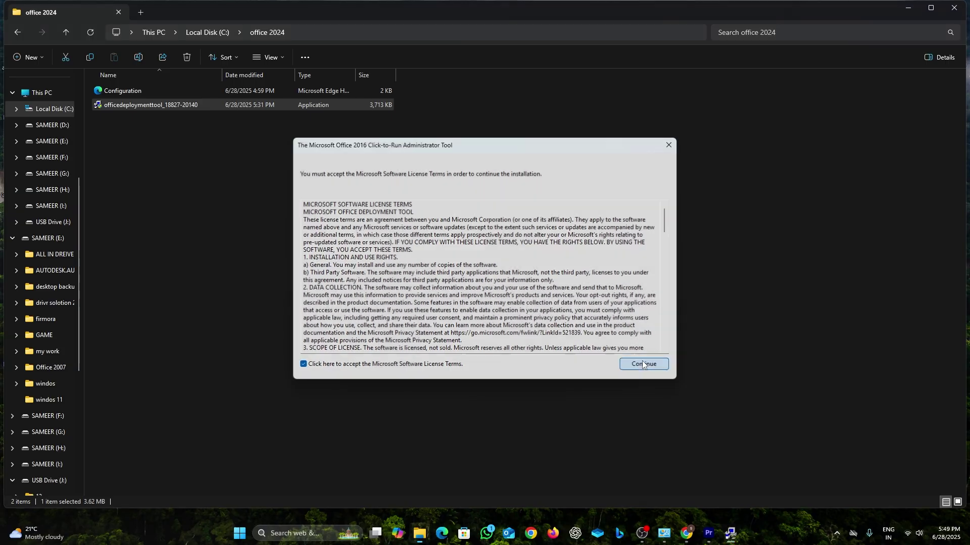
Extract the deployment tool's files into the office 2024 folder on Local Disk (C:) and dismiss the completion message
scroll(437, 302, "down", 1)
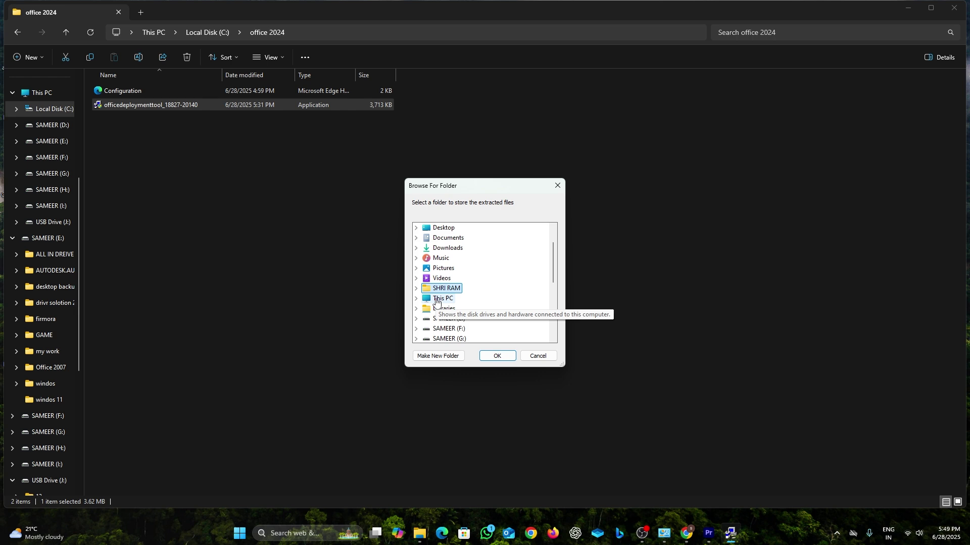
double_click(438, 299)
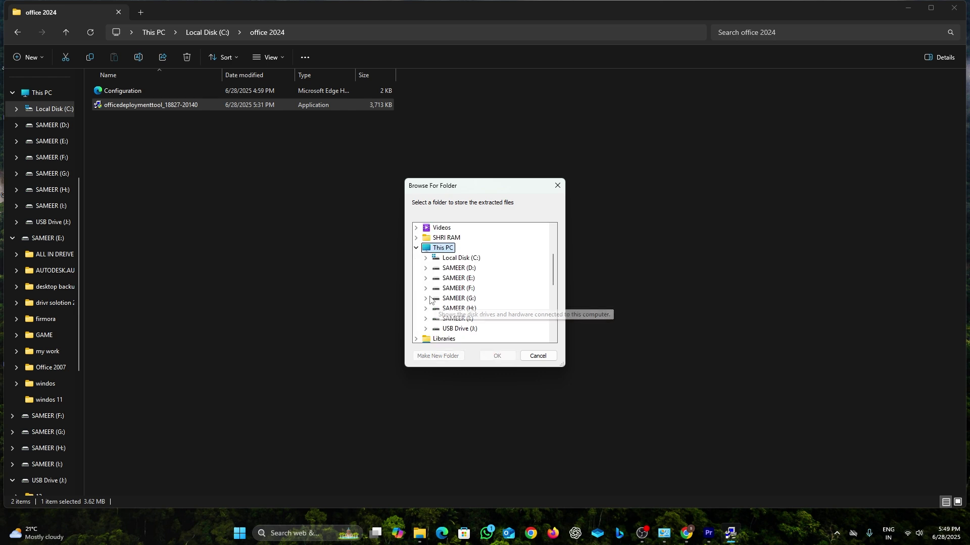
double_click(457, 258)
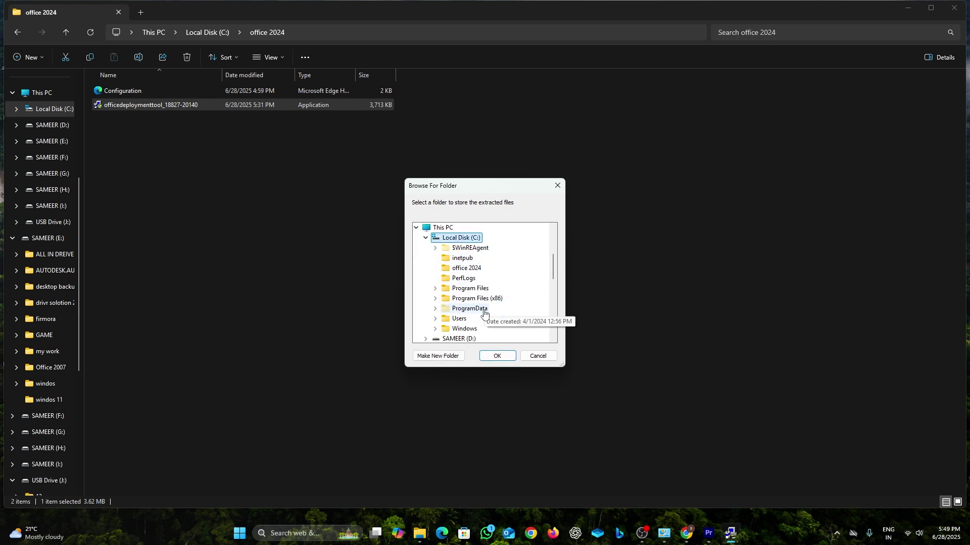
left_click(467, 269)
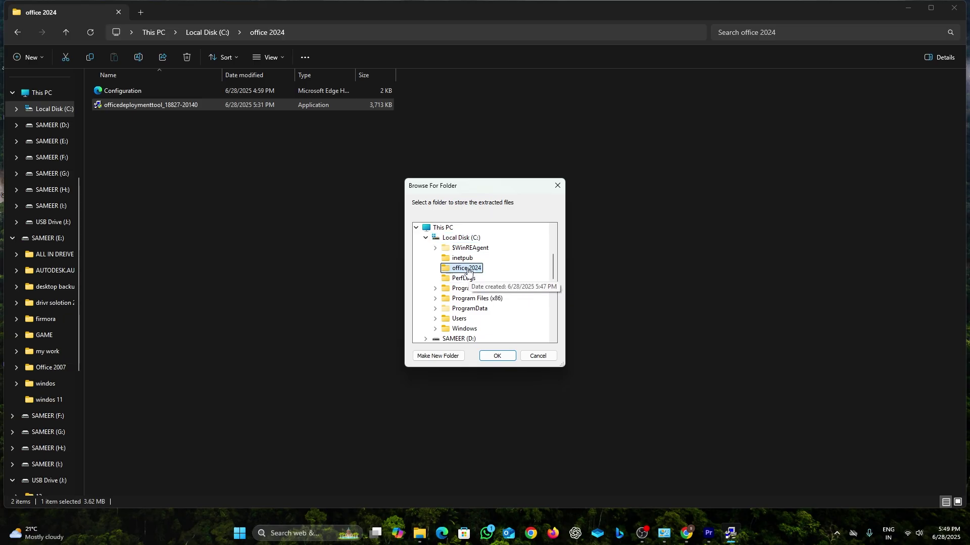
left_click(498, 356)
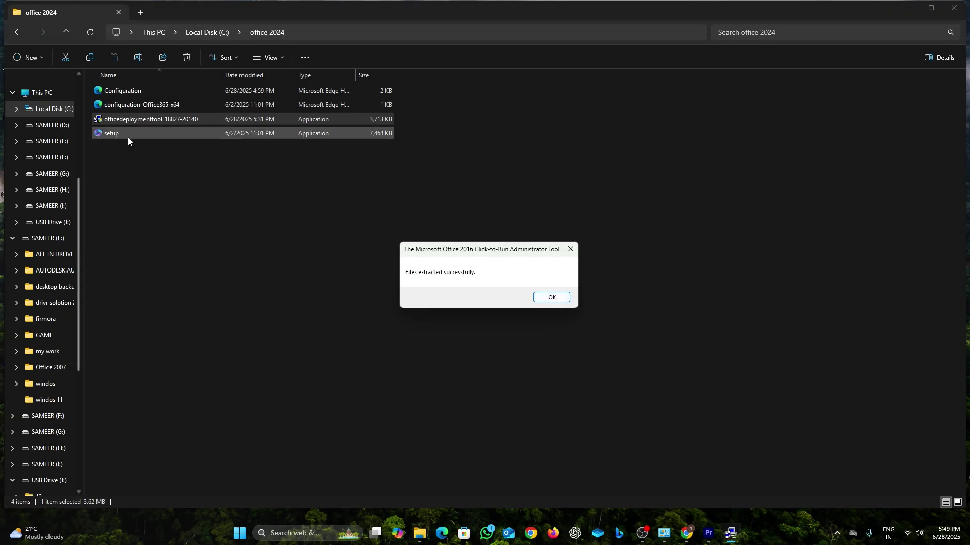
left_click(539, 297)
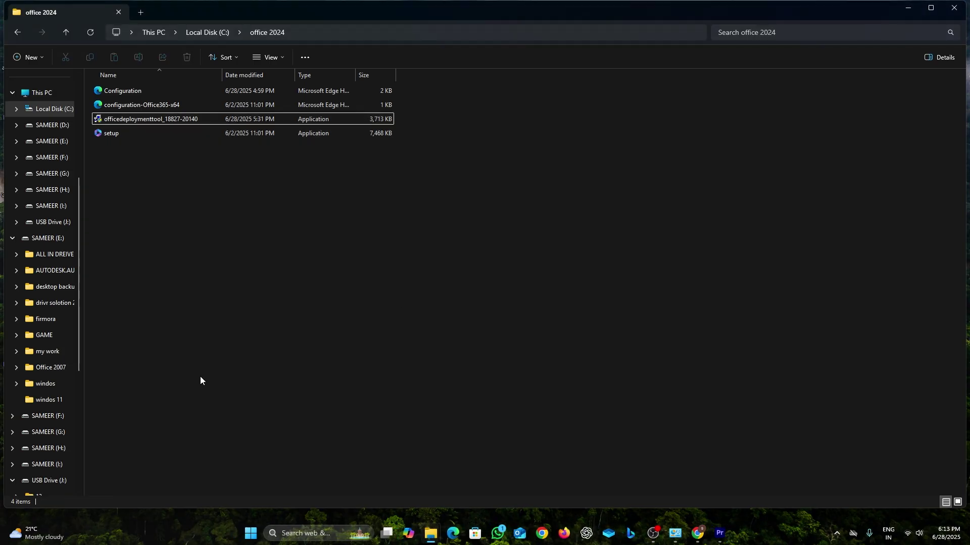
Find Command Prompt through the Windows search and open it as administrator
left_click(298, 541)
type("cm")
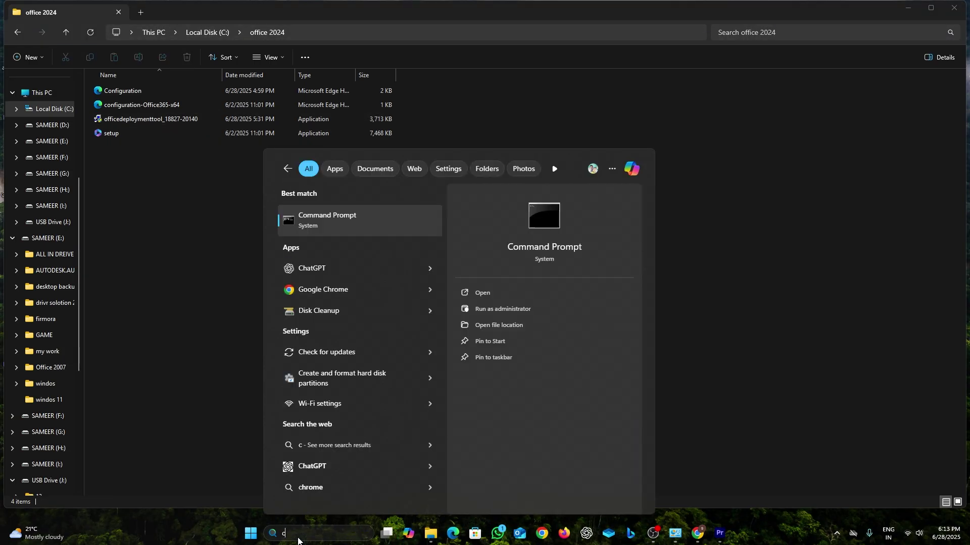
right_click(367, 230)
left_click(396, 232)
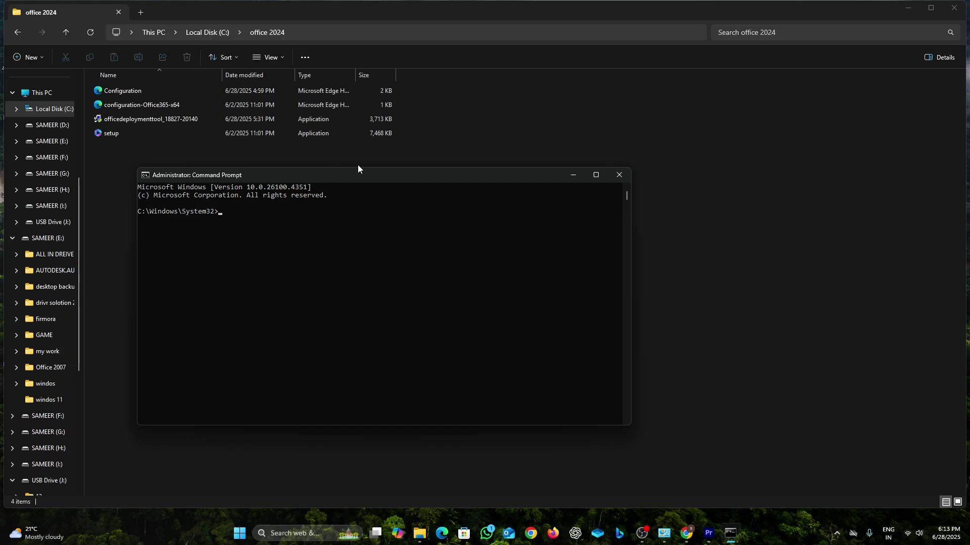
Copy the office 2024 folder's path from File Explorer and change the Command Prompt directory to C:\office 2024 with cd
left_click(510, 142)
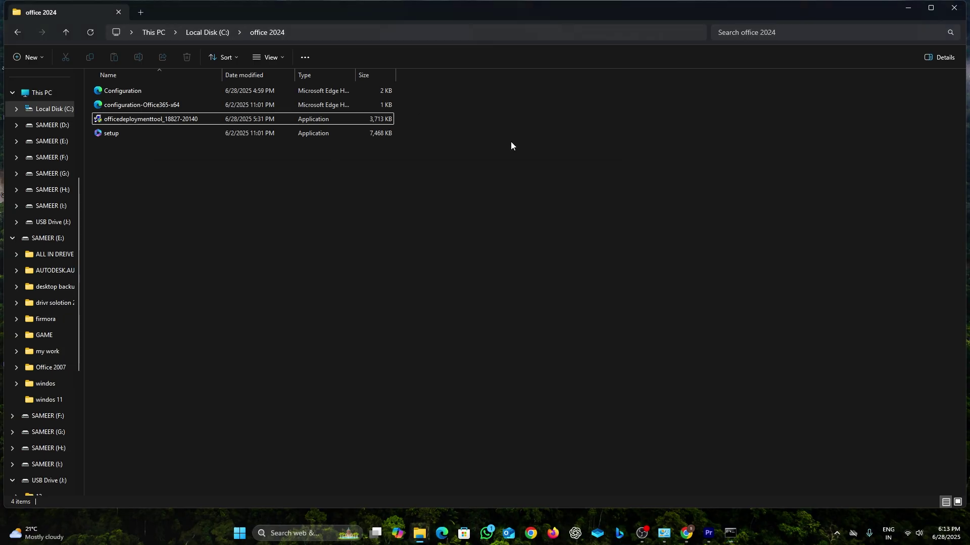
left_click(303, 33)
right_click(121, 33)
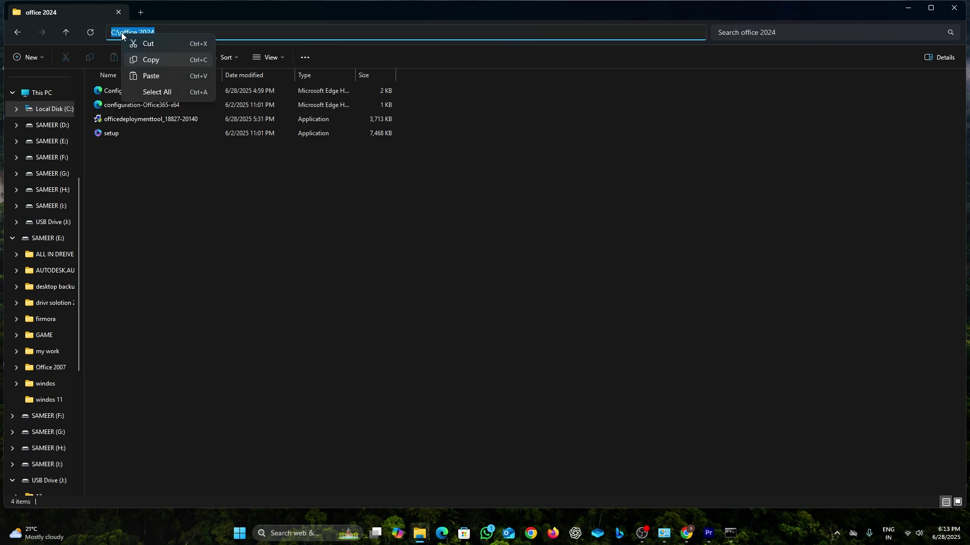
left_click(153, 59)
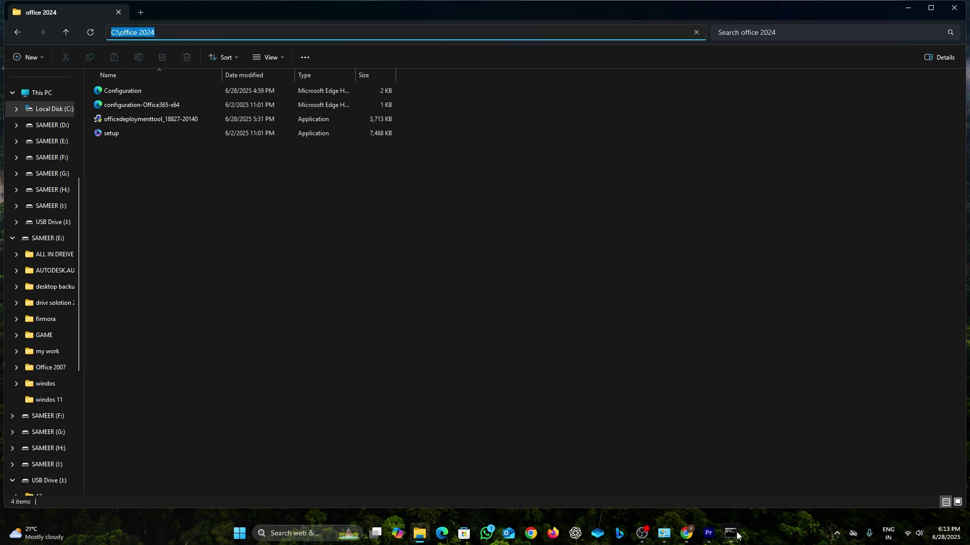
left_click(732, 533)
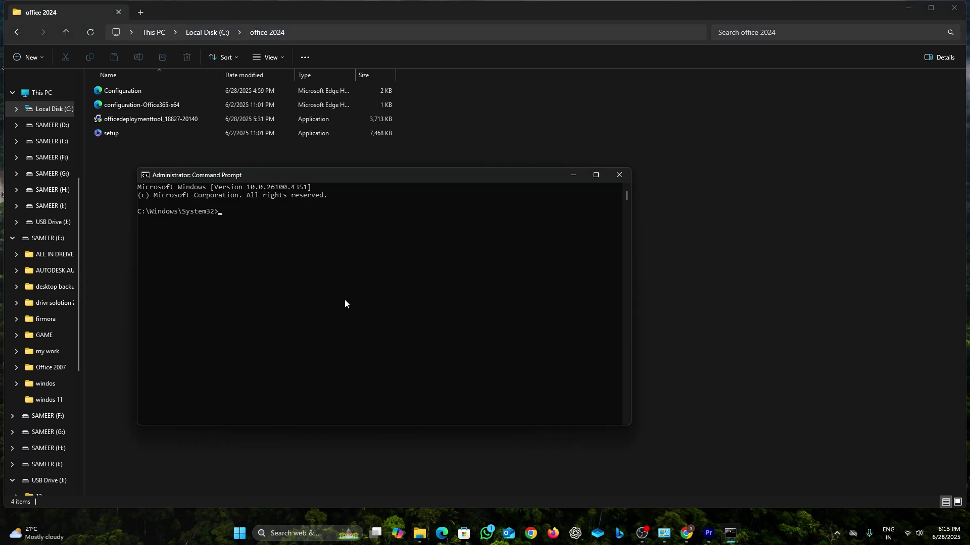
type("cd")
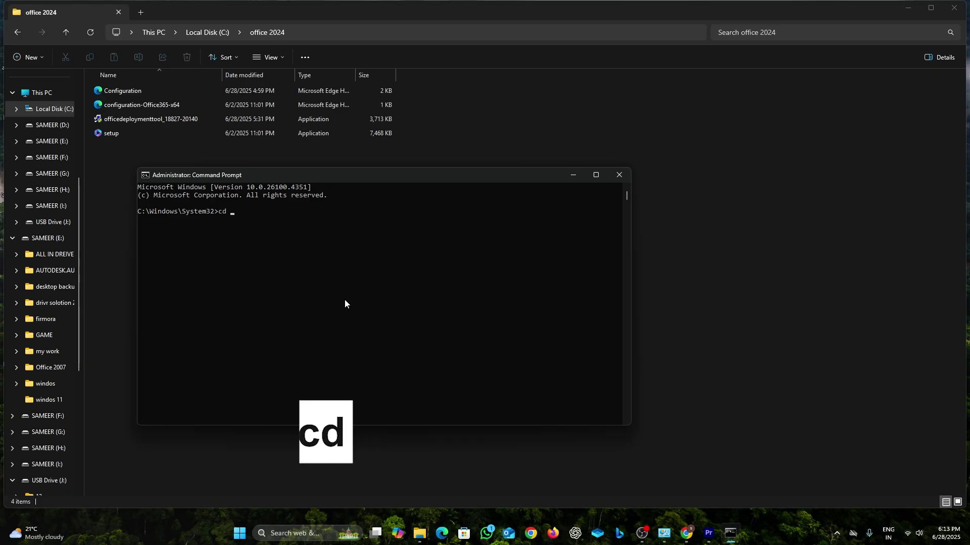
key("ctrl+v")
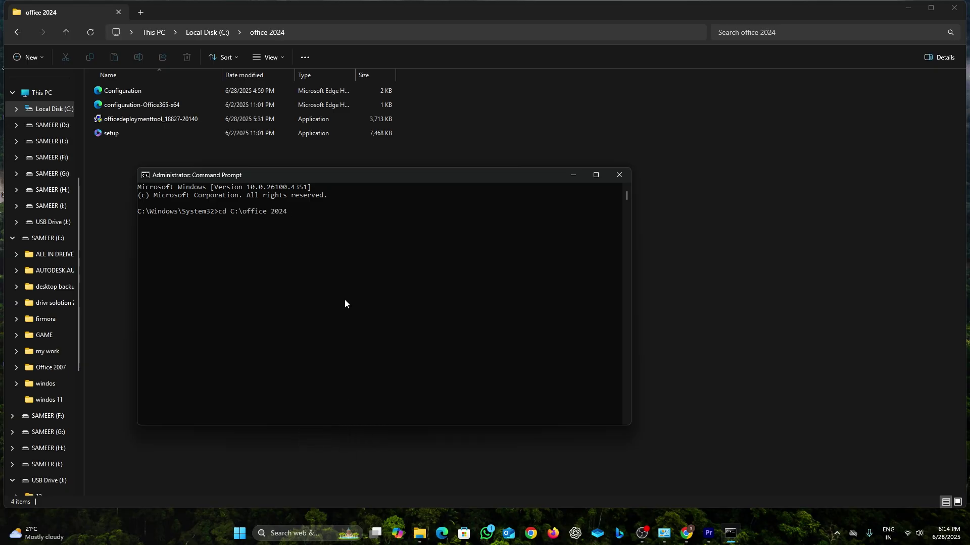
key("Return")
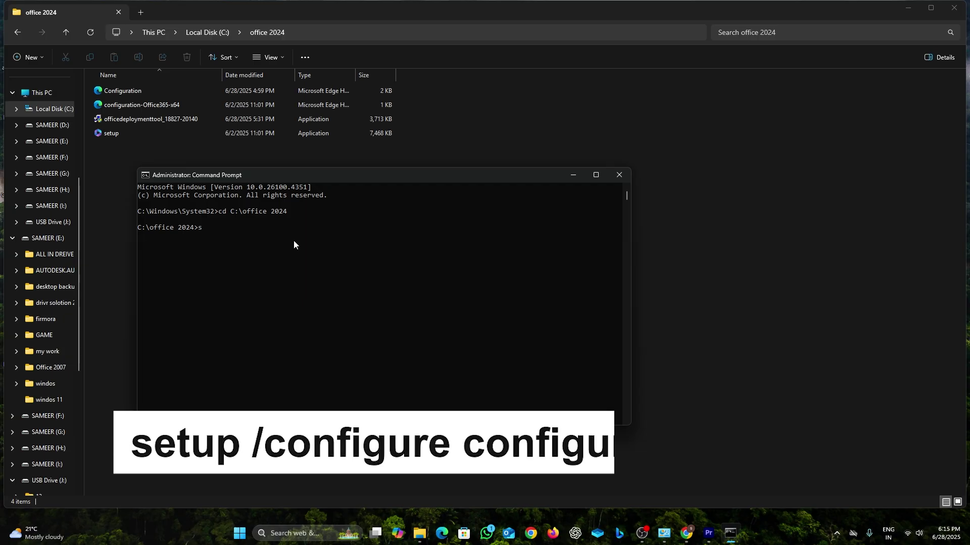
Install Office by running "setup/configure configuration.xml" in Command Prompt, and close the installer when it finishes
type("setup/configure")
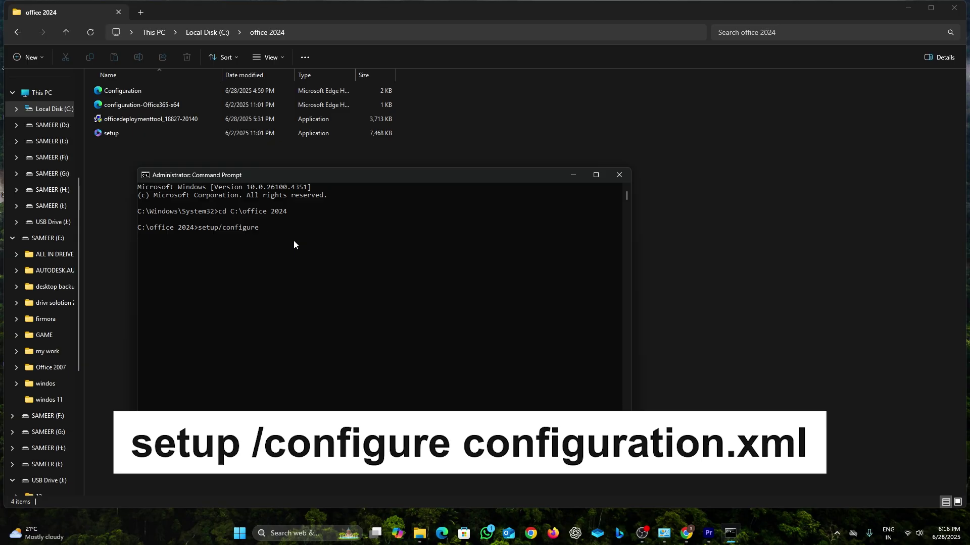
type(" configuration.xml")
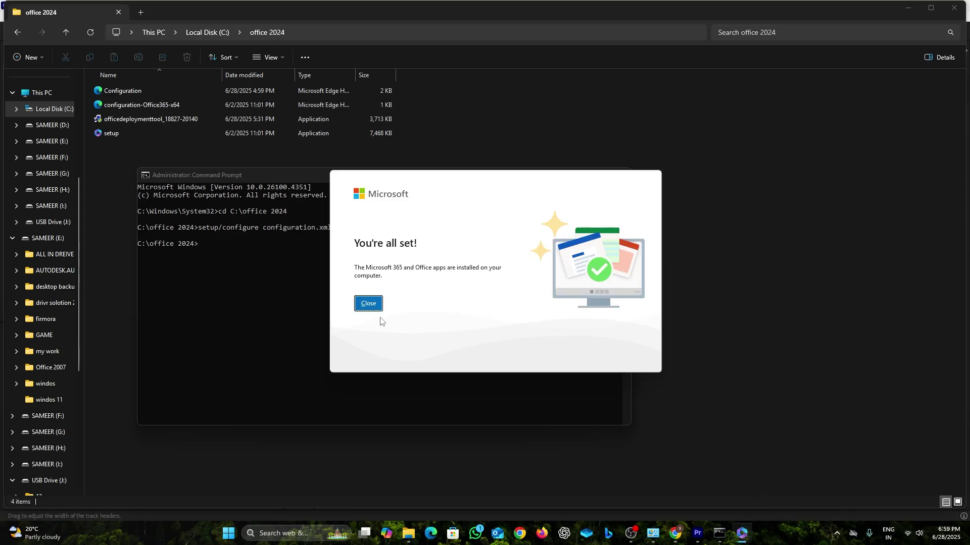
left_click(367, 304)
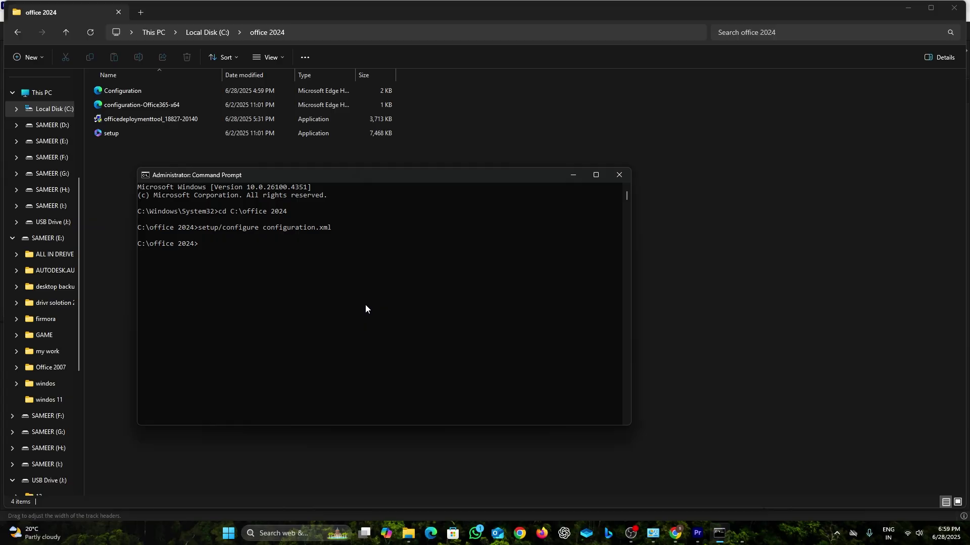
Open the New Microsoft Word Document from the desktop in Word and check the product activation information on the Account page
key("super+d")
double_click(19, 101)
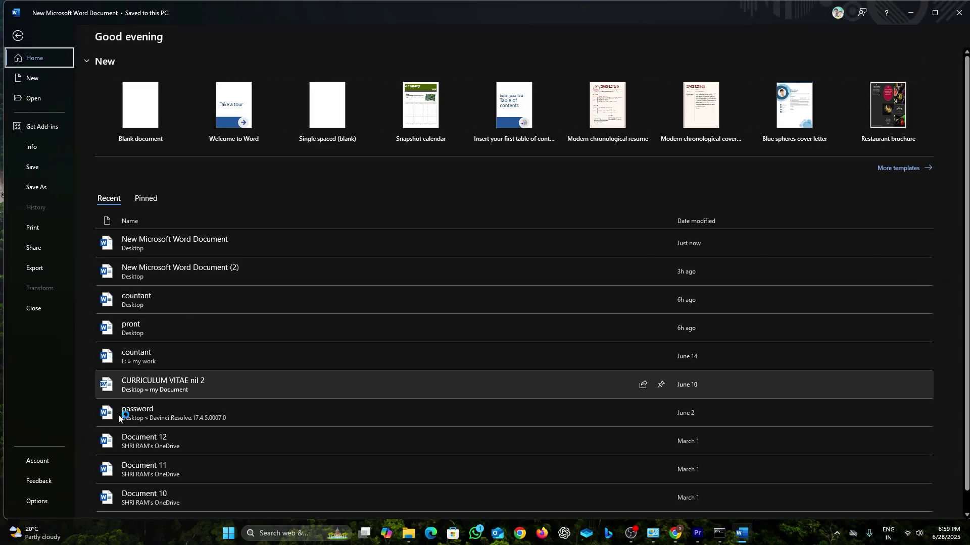
left_click(35, 462)
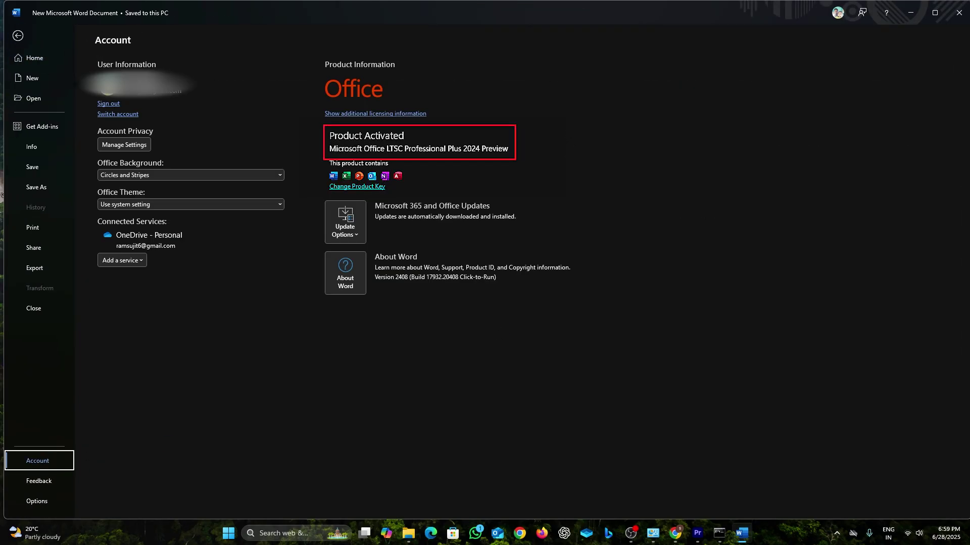